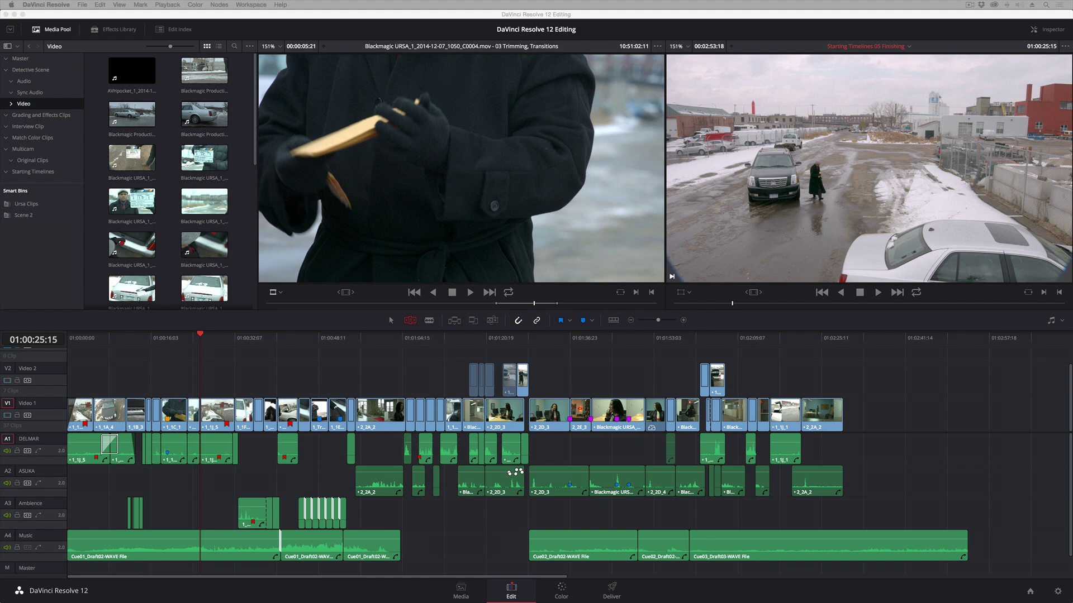
Step: Review the Video I/O and GPU preferences, then close Preferences without saving
click(270, 323)
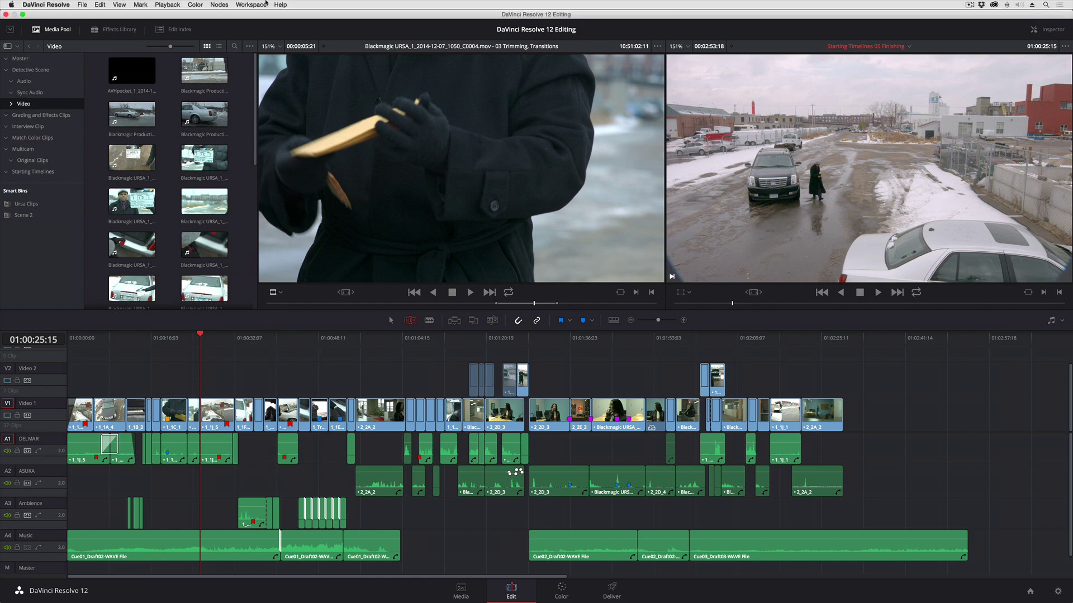
click(64, 4)
click(58, 27)
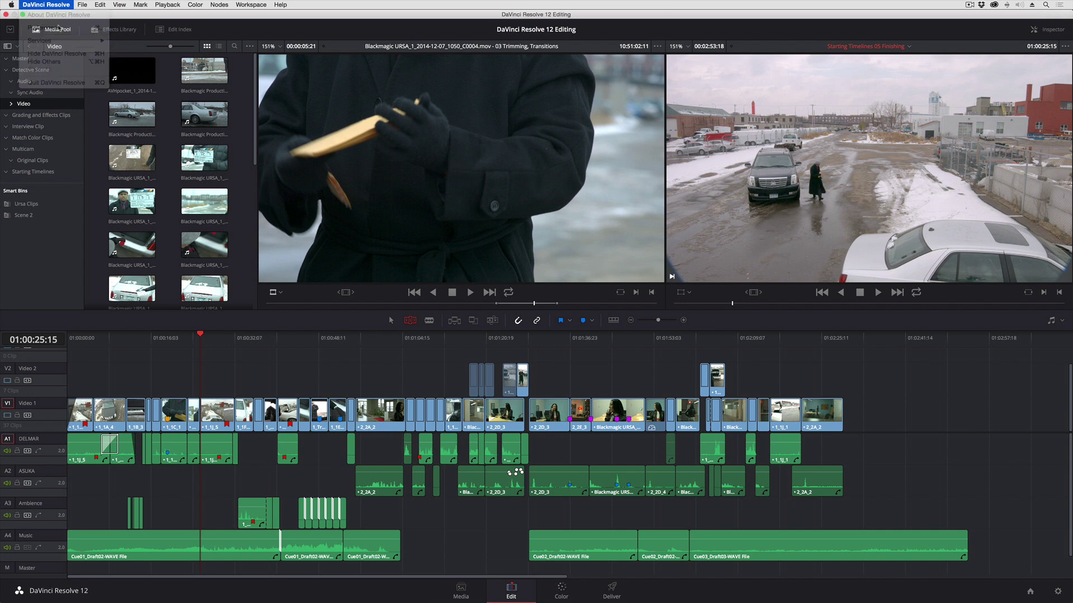
click(322, 174)
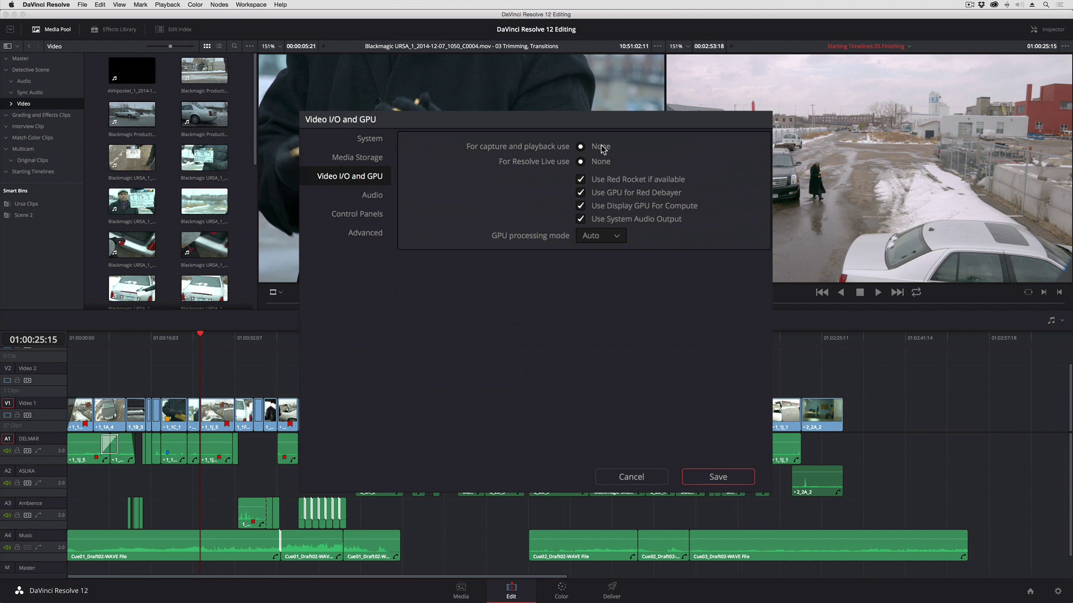
click(627, 478)
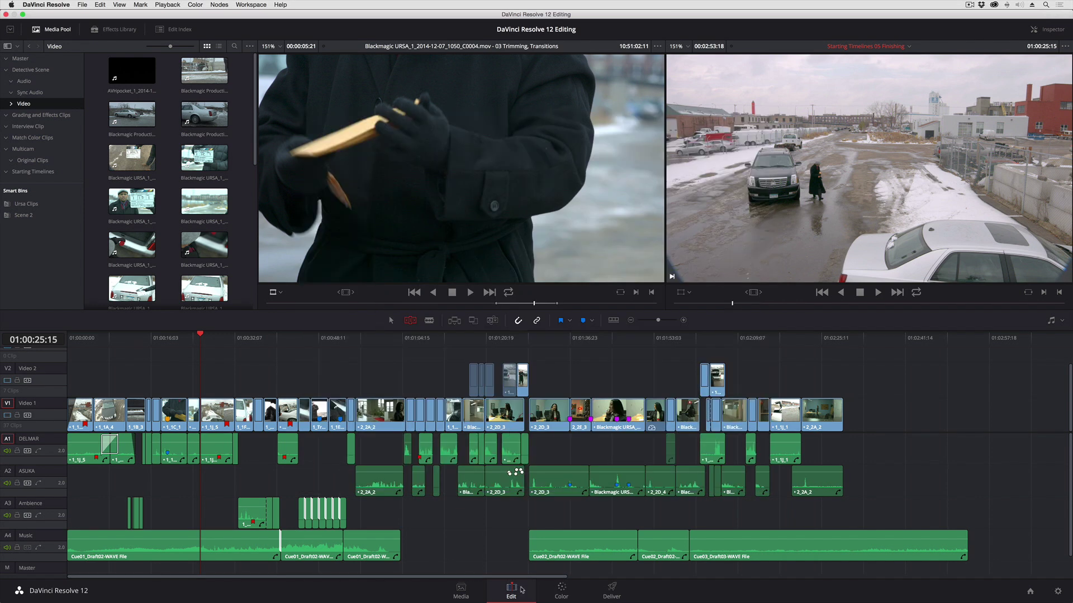
Step: In Project Settings, choose 8 bit video, Bilinear monitor scaling, and hide UI overlays
click(560, 591)
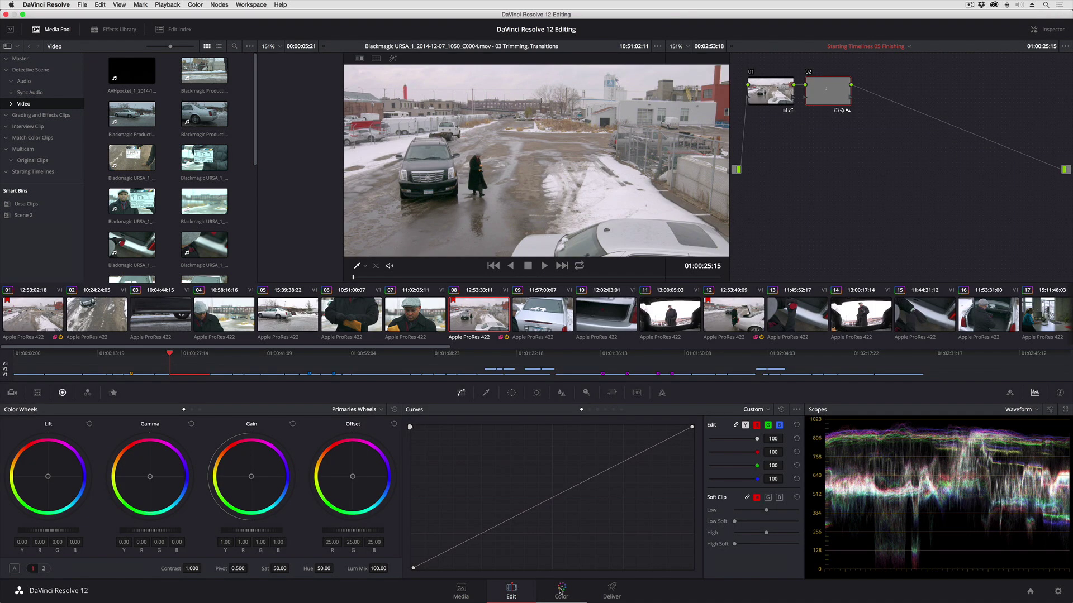
click(512, 591)
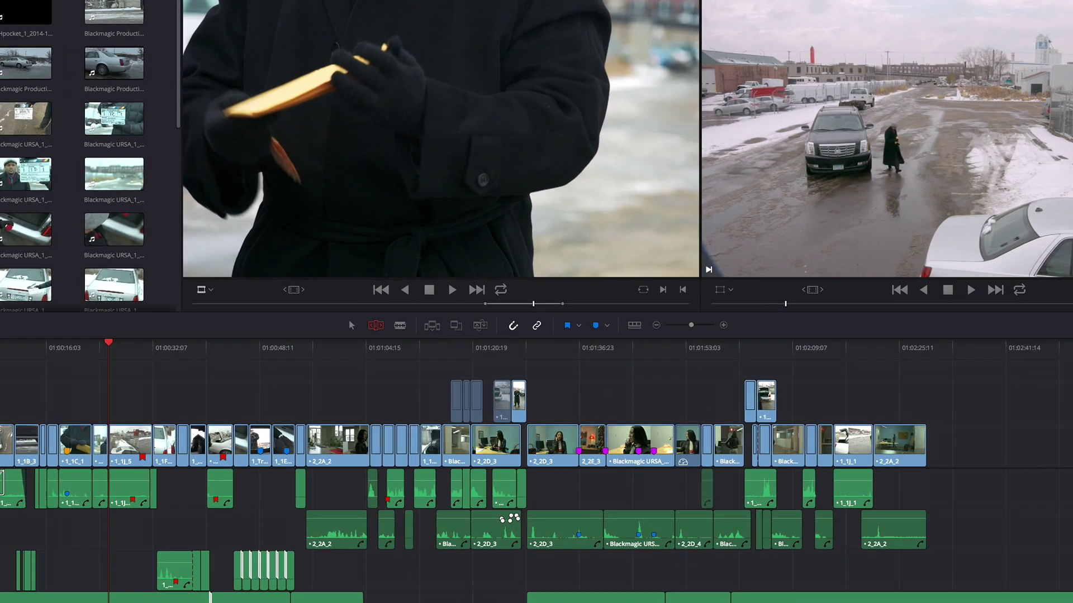
click(1057, 591)
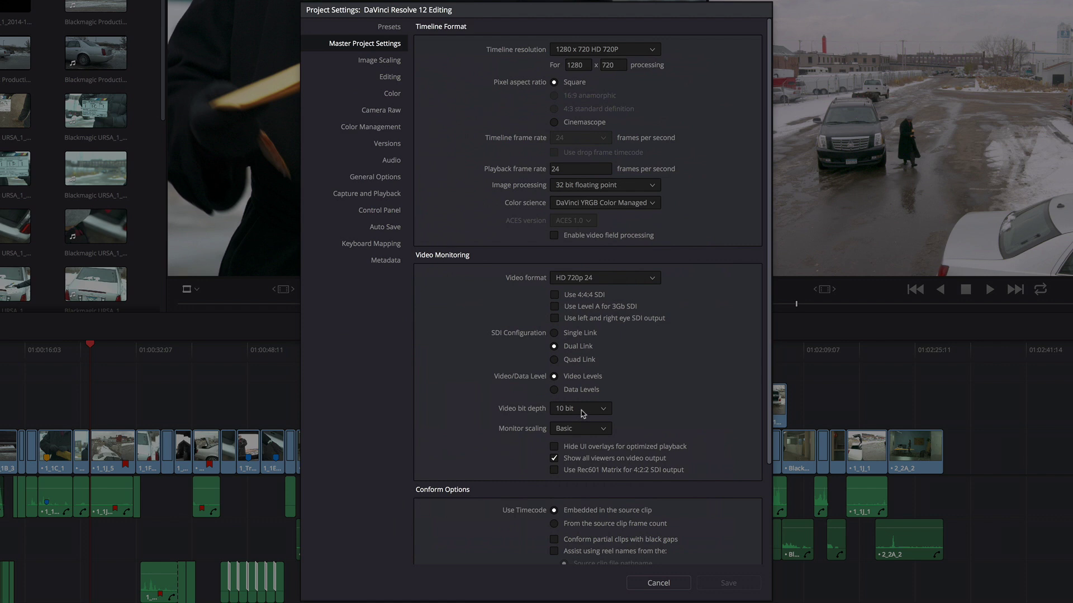
click(599, 412)
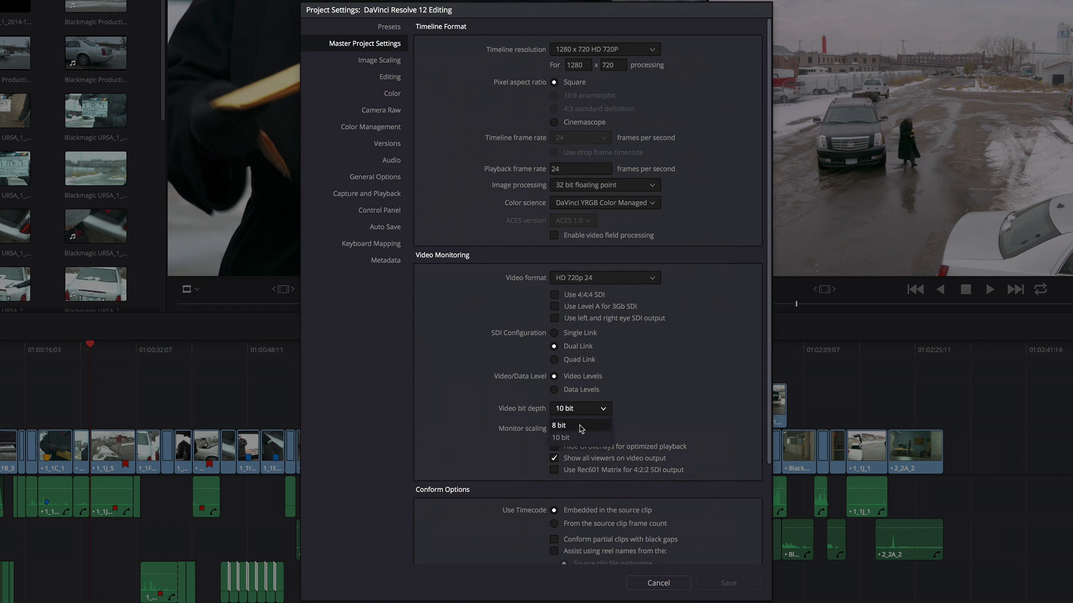
click(581, 429)
click(571, 432)
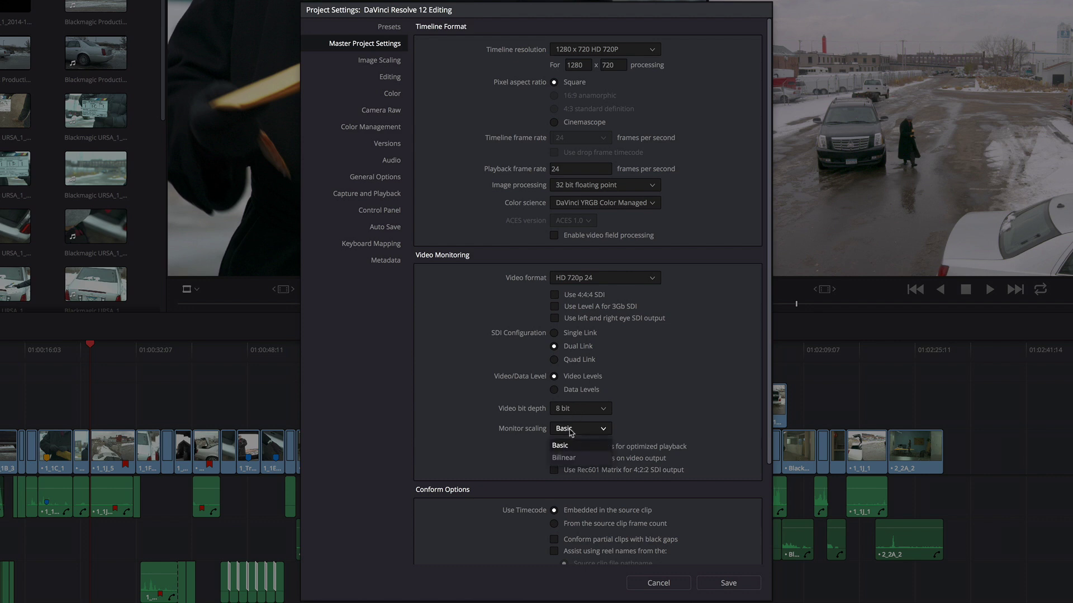
click(583, 460)
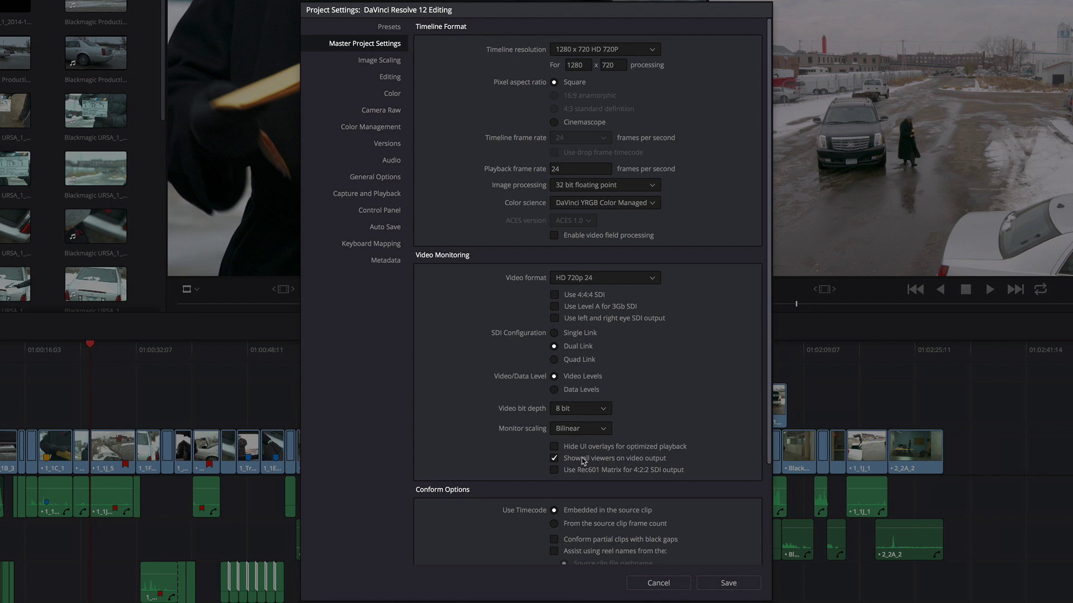
click(553, 447)
Step: In General Options, browse the Cache frames in codecs and keep ProRes 422 HQ
click(365, 178)
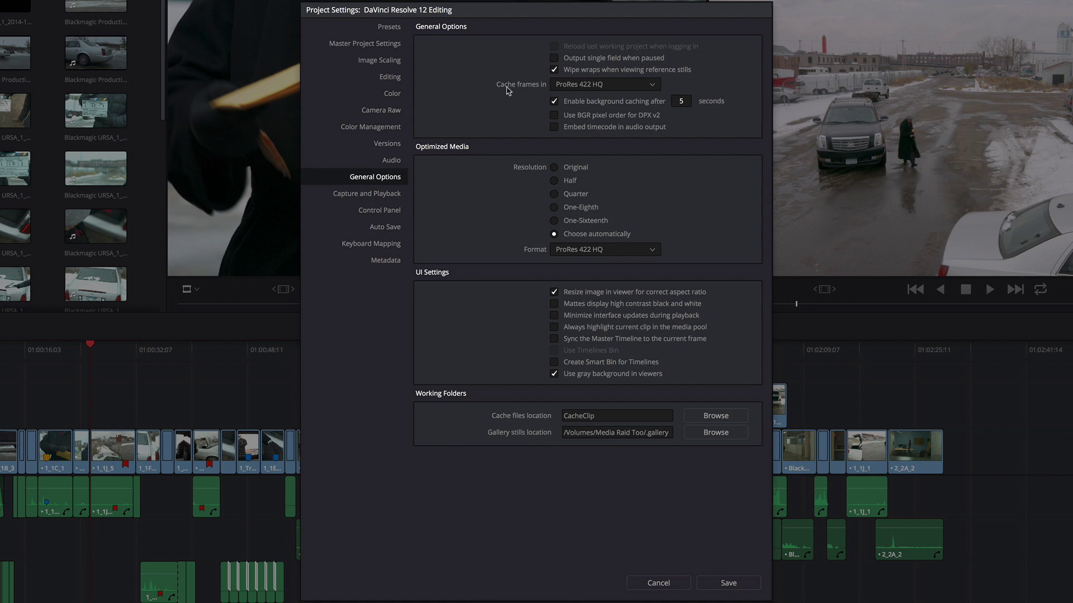
click(612, 88)
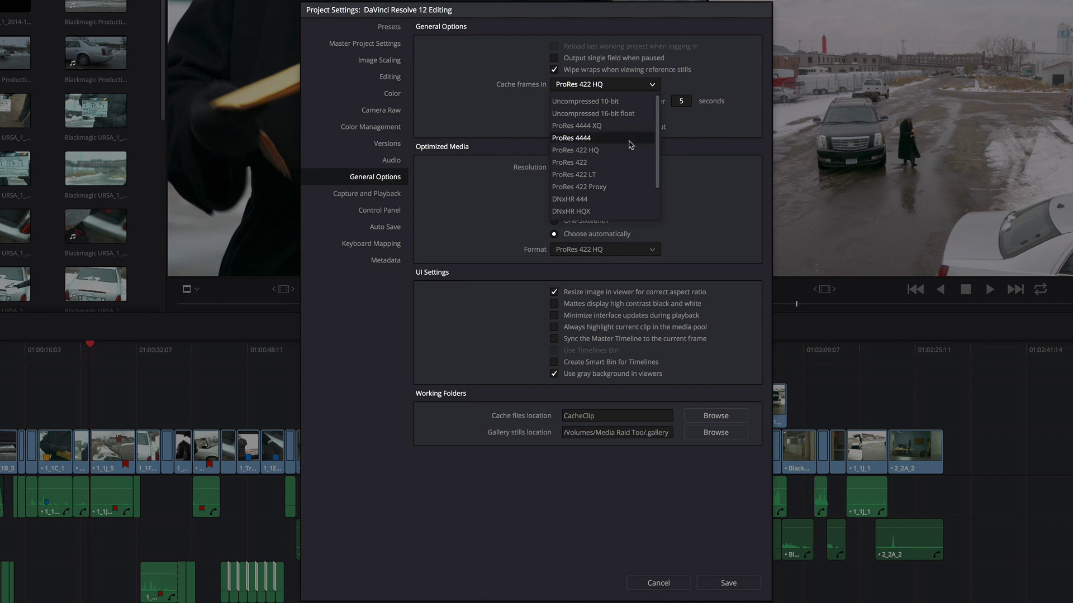
scroll(630, 142, down, 2)
scroll(630, 144, down, 1)
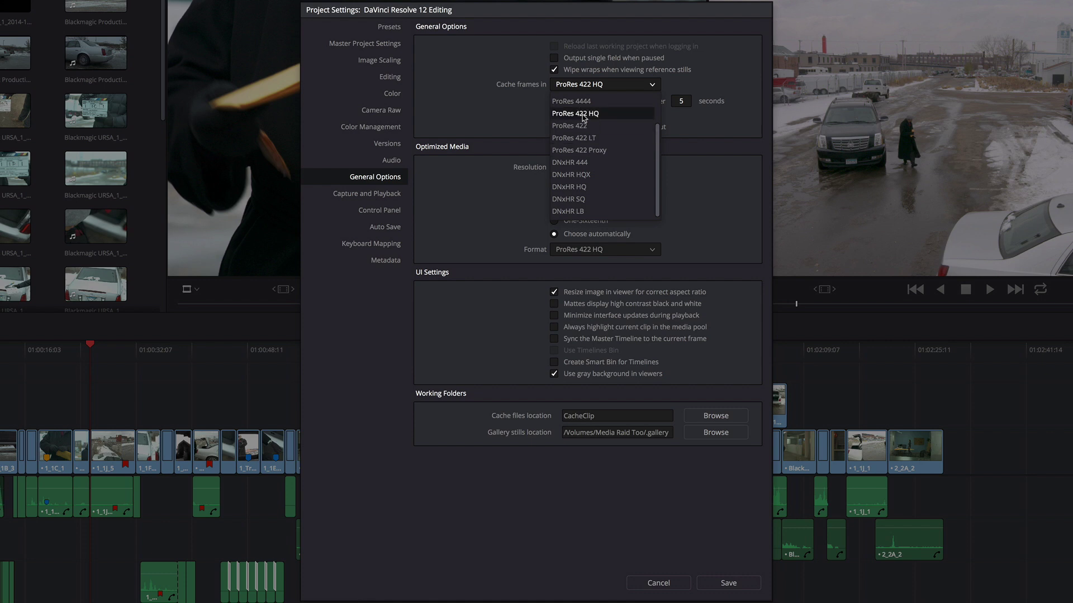
click(508, 155)
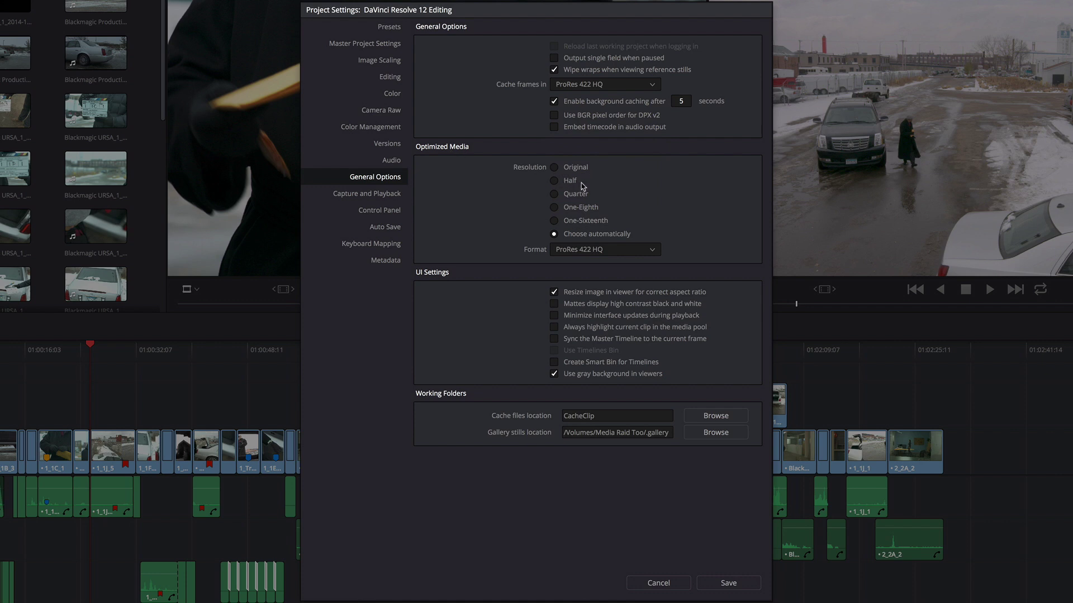
Step: Leave the Optimized Media Format at ProRes 422 HQ and save the project settings
click(585, 250)
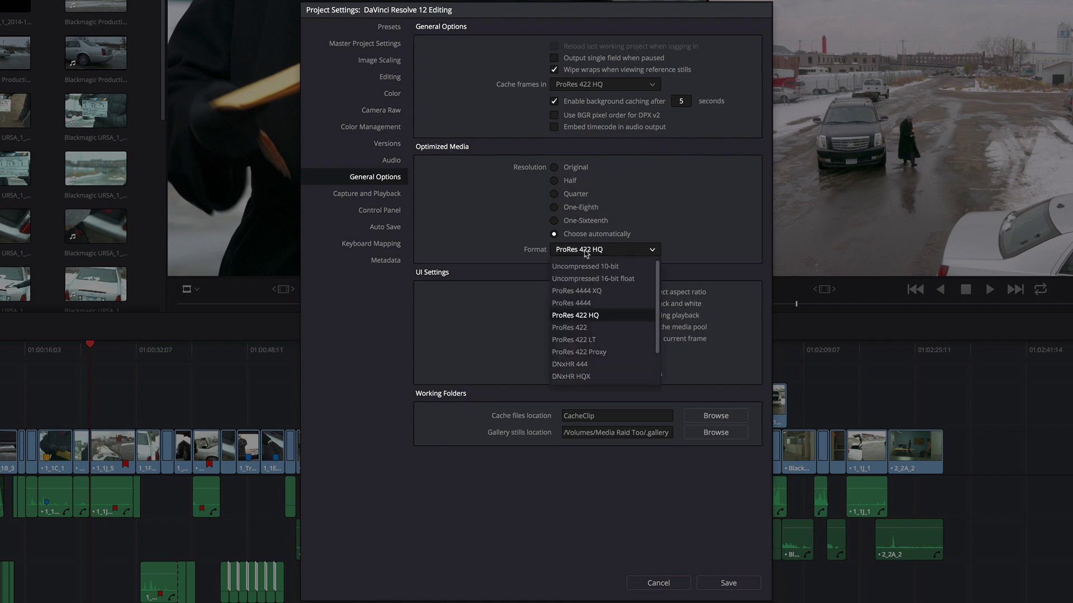
click(475, 236)
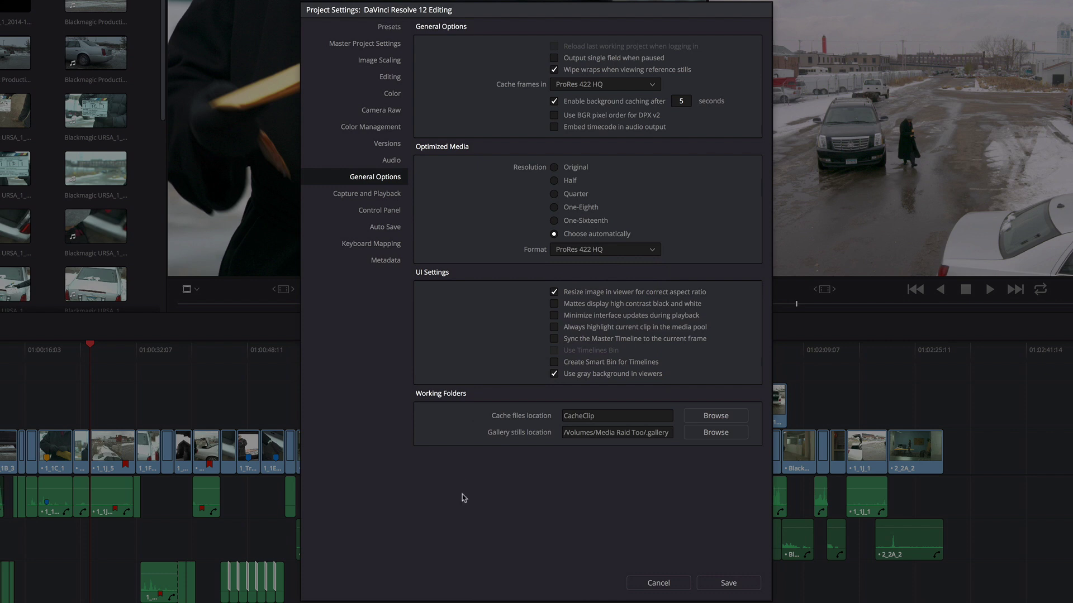
click(723, 586)
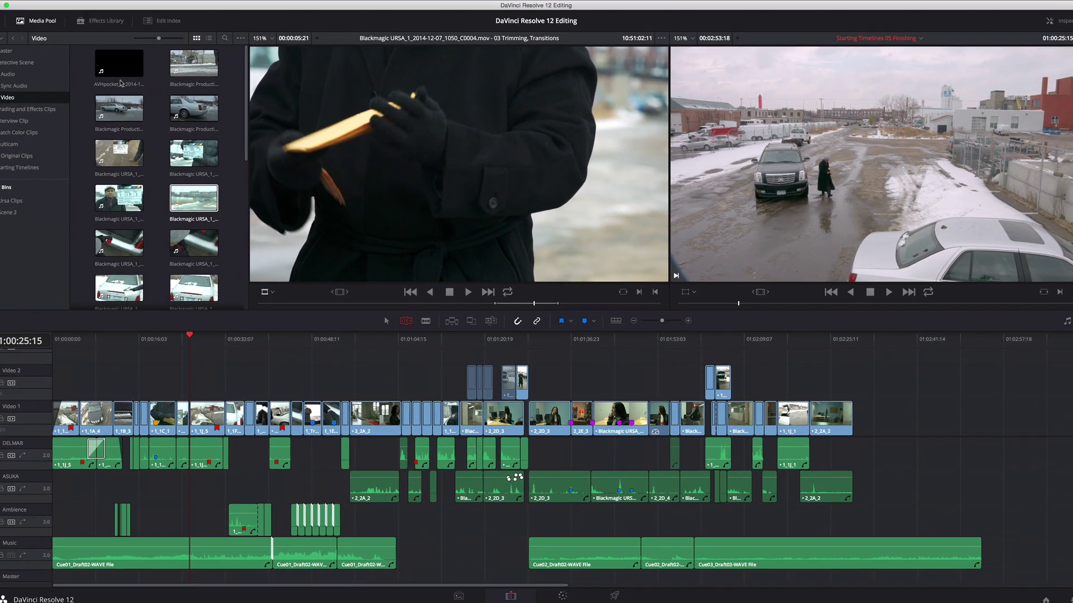
click(56, 4)
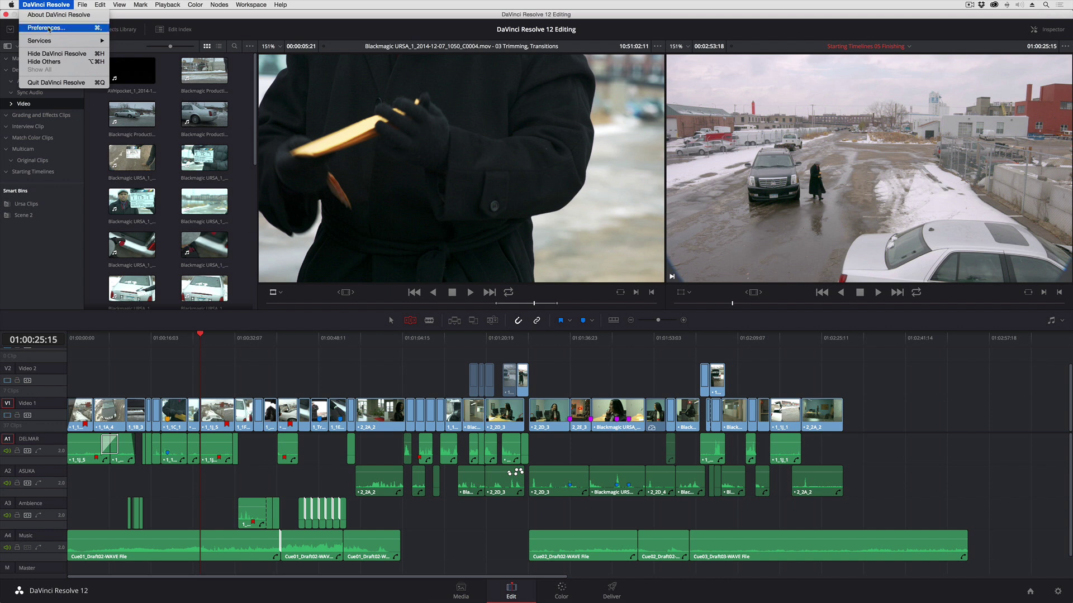
click(48, 28)
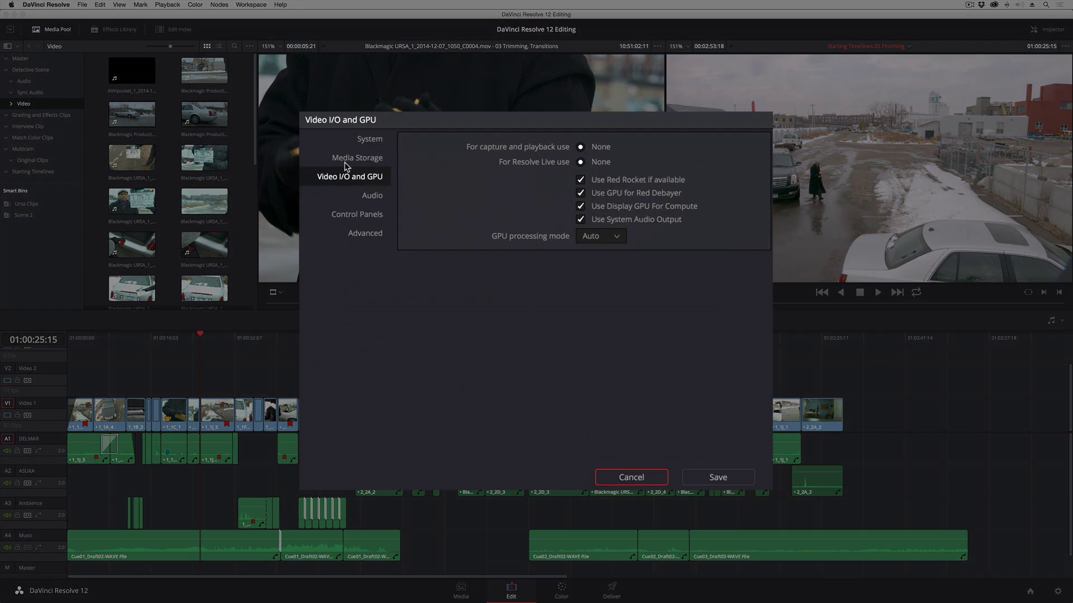
click(347, 160)
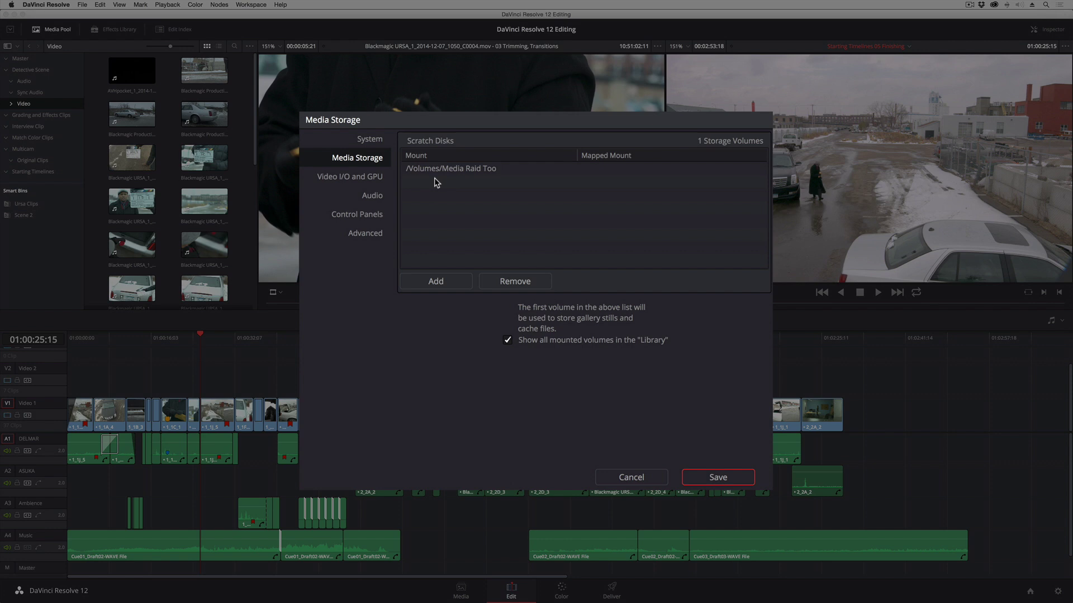
click(651, 477)
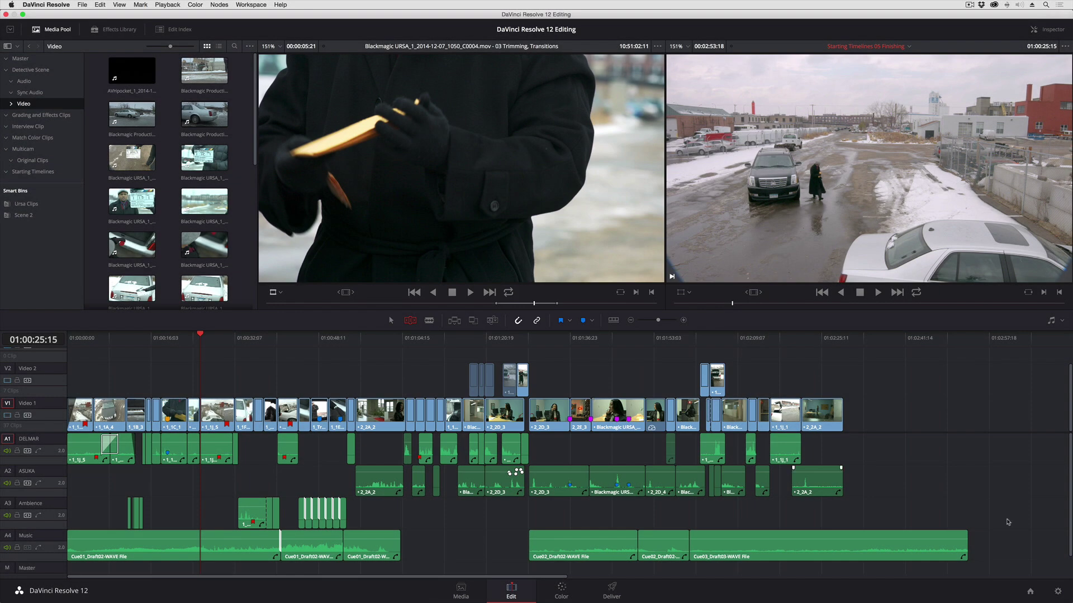
click(1058, 591)
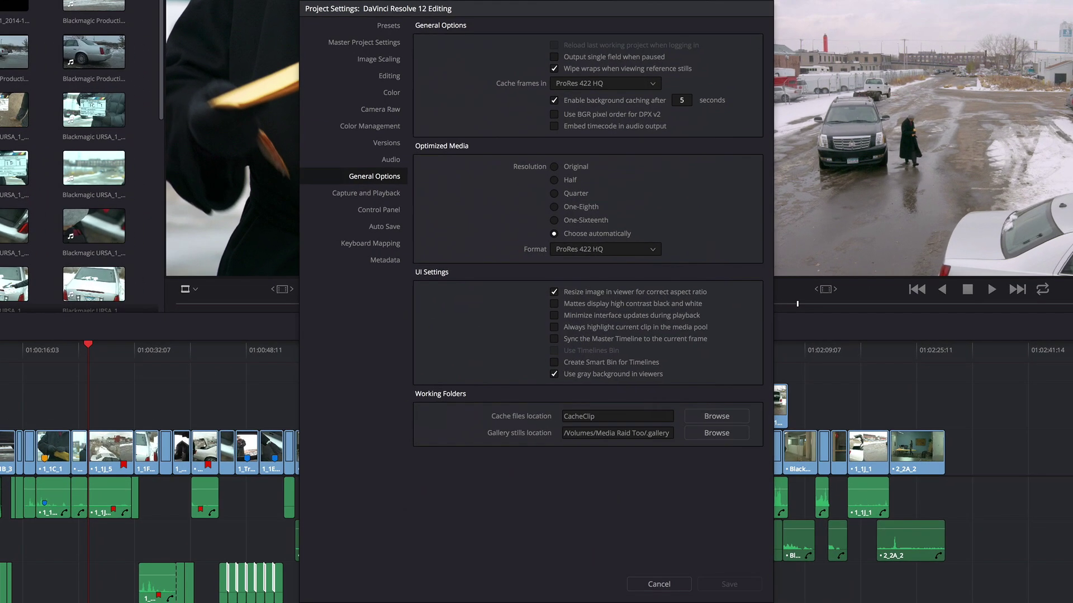
click(370, 110)
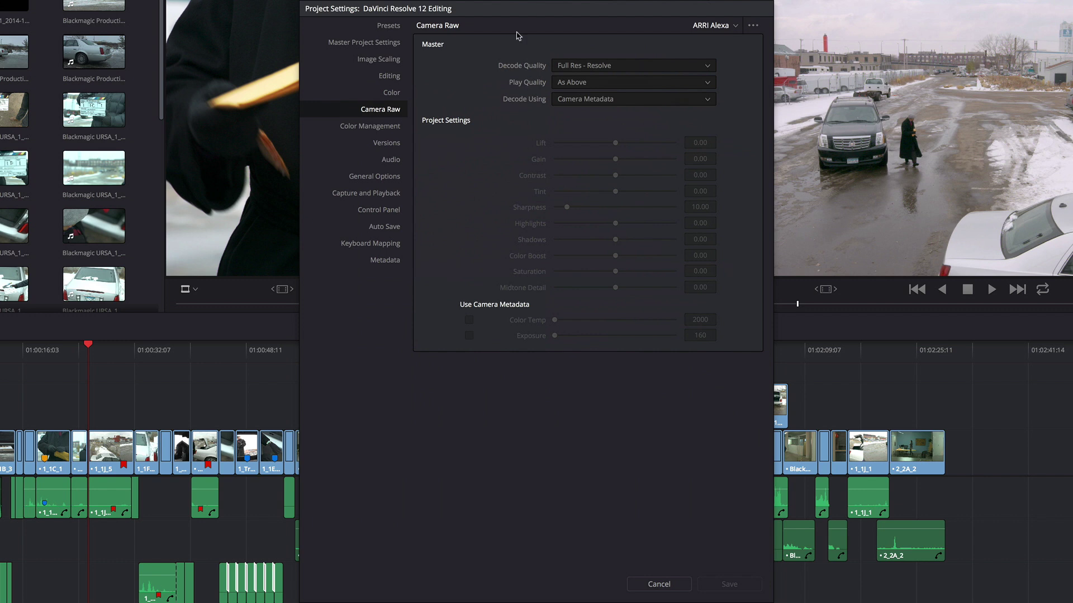
click(736, 26)
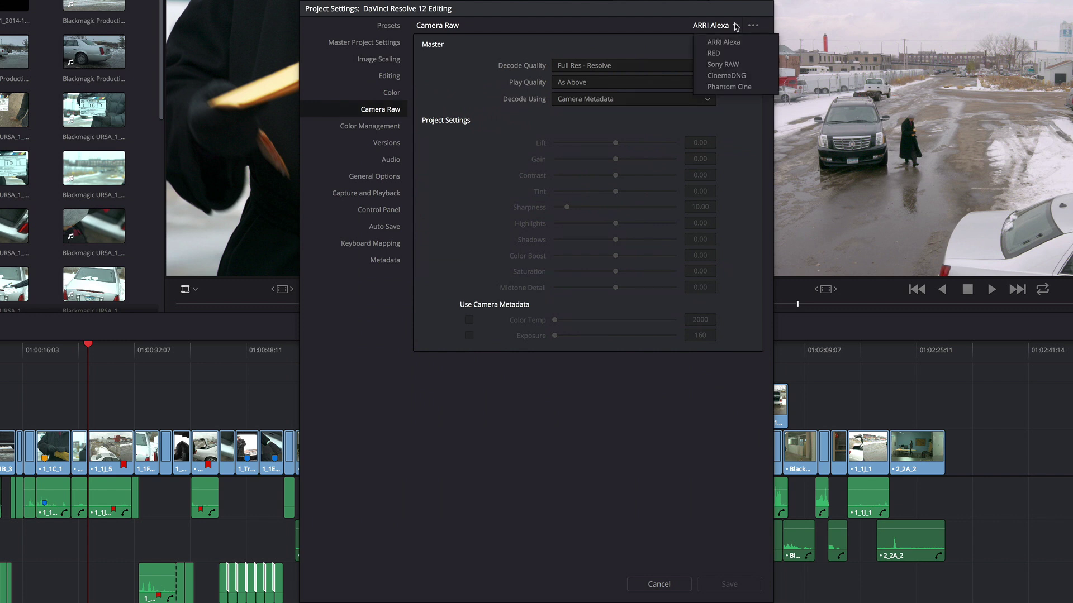
click(607, 35)
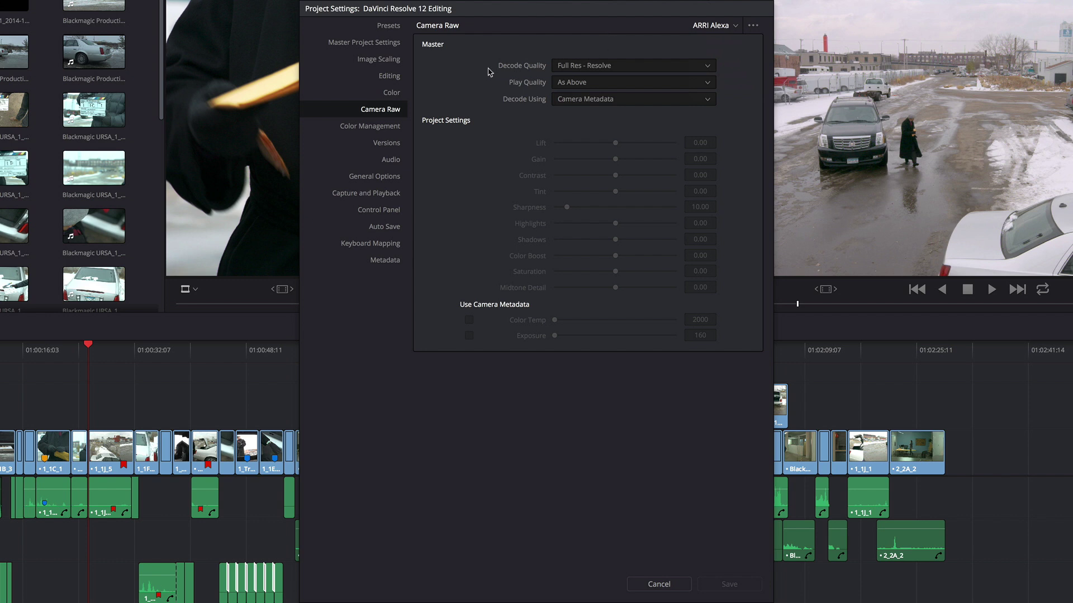
click(585, 67)
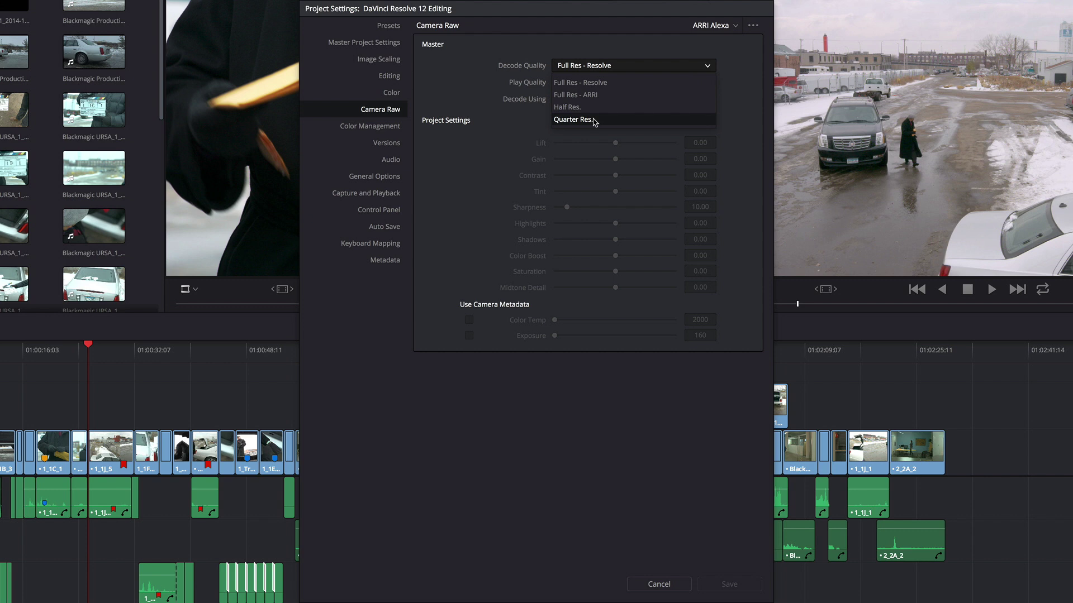
click(556, 51)
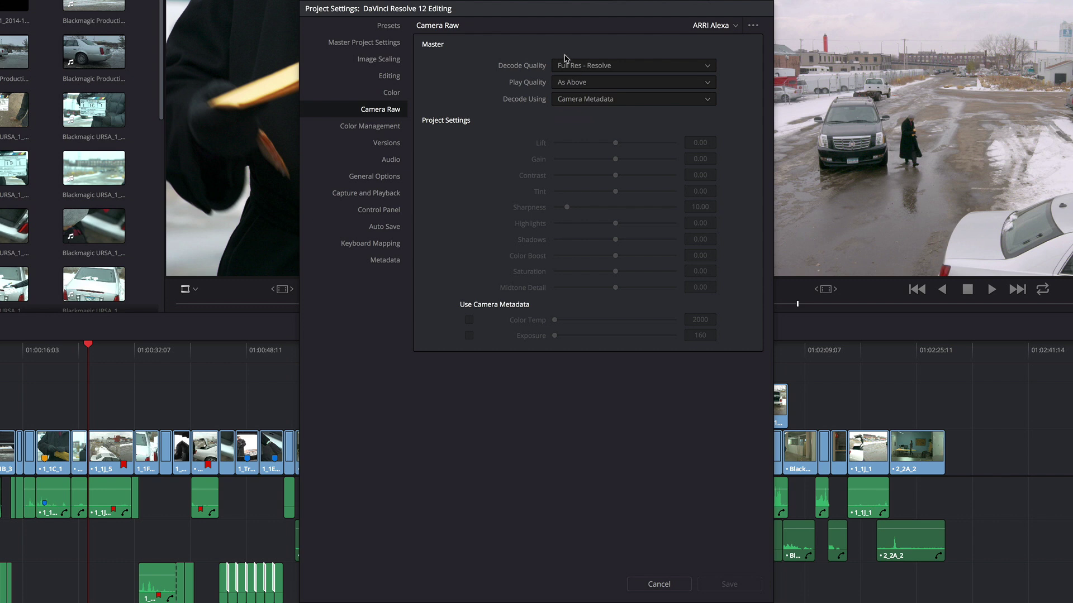
click(567, 82)
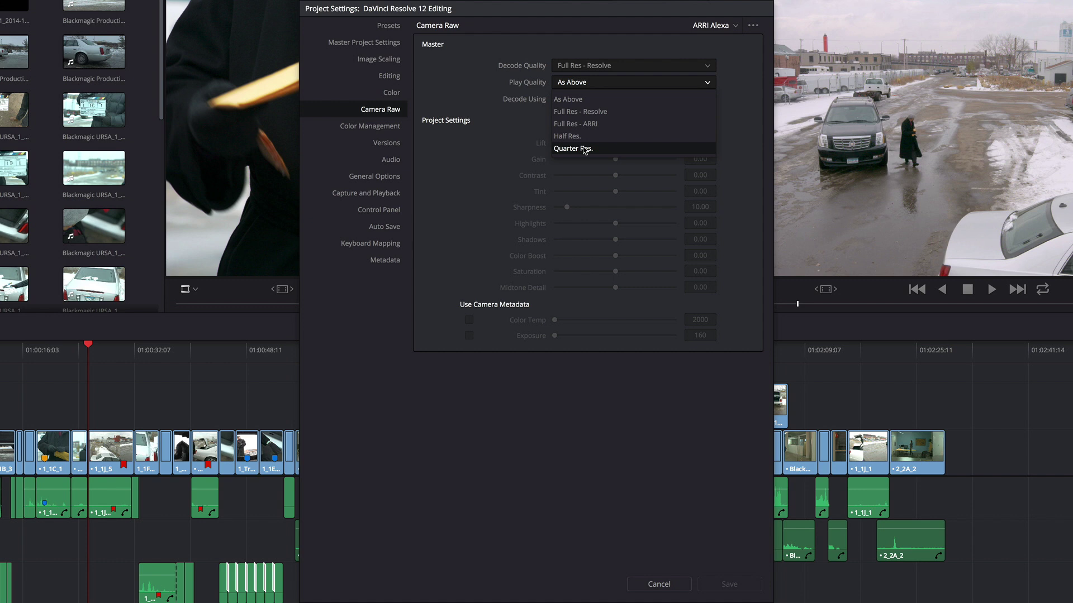
click(522, 88)
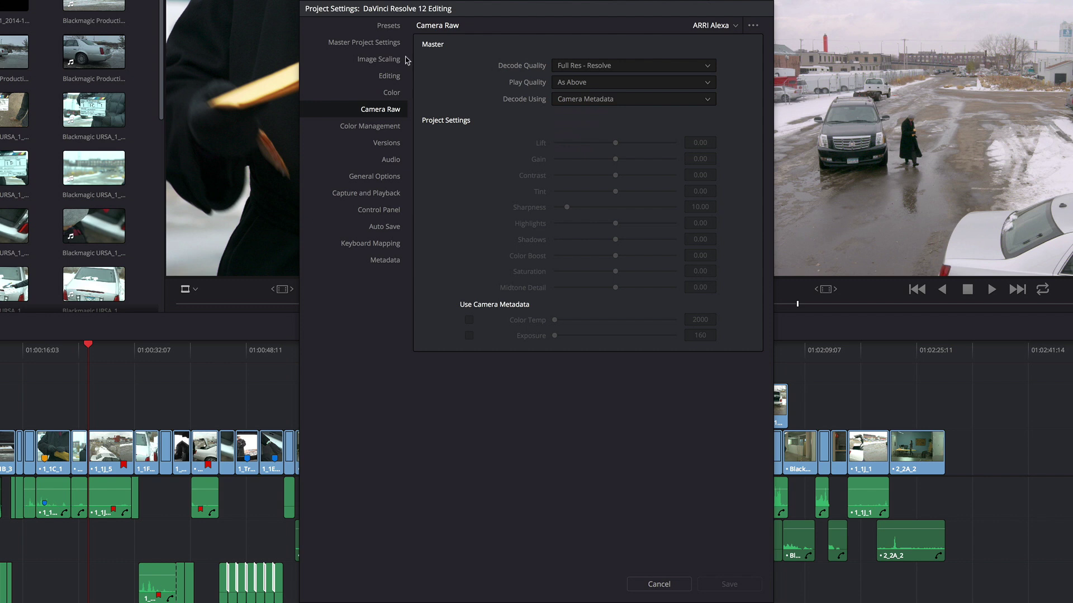
click(391, 44)
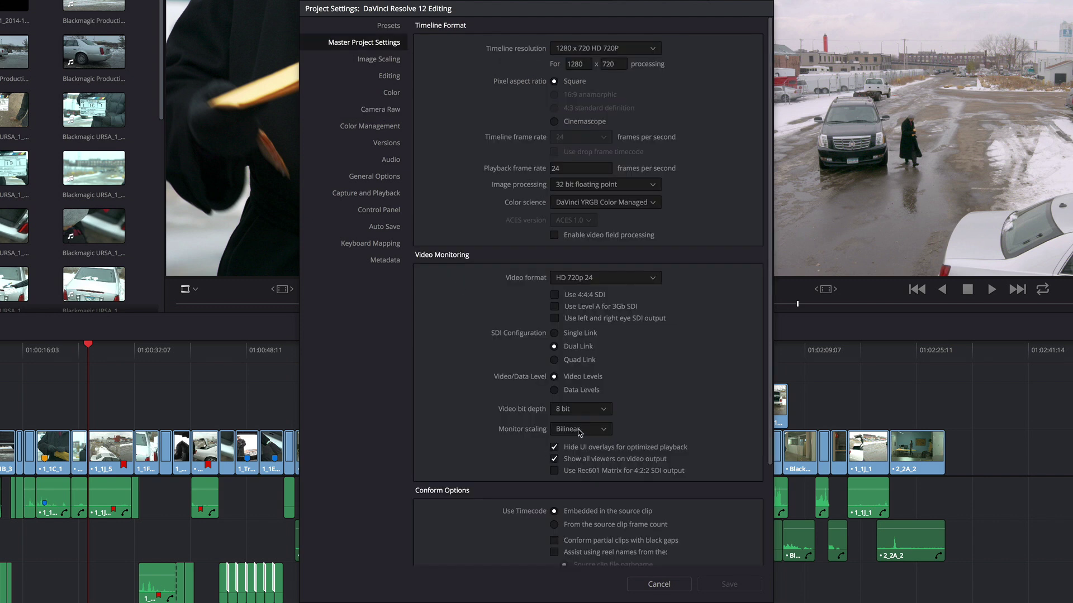
Step: On the Deliver page, expand the extra Format and File options down to Use render cached images
click(646, 581)
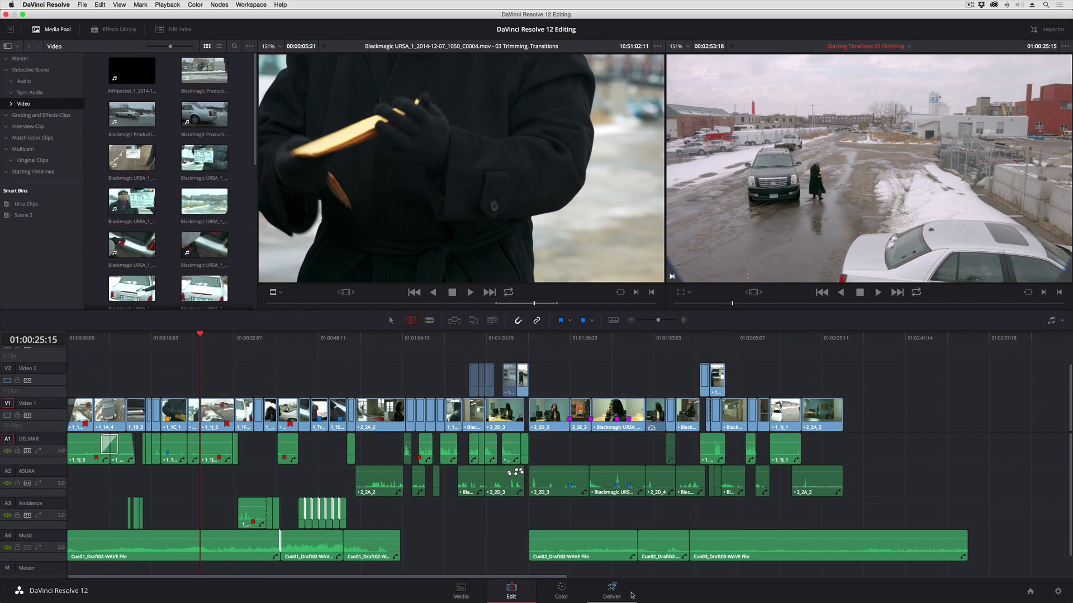
click(562, 591)
click(612, 591)
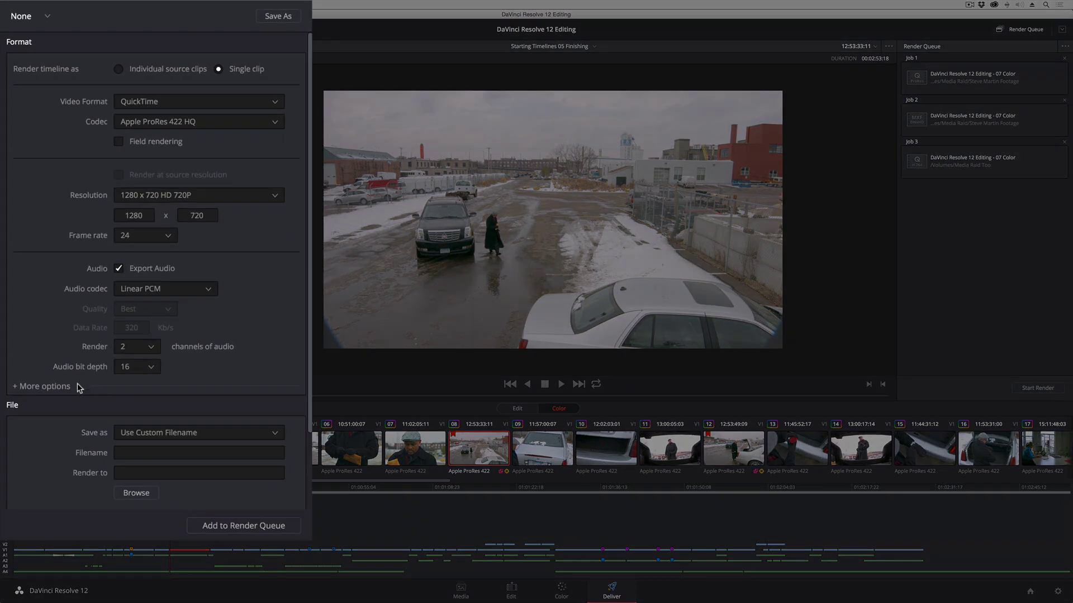
click(37, 298)
scroll(112, 389, down, 5)
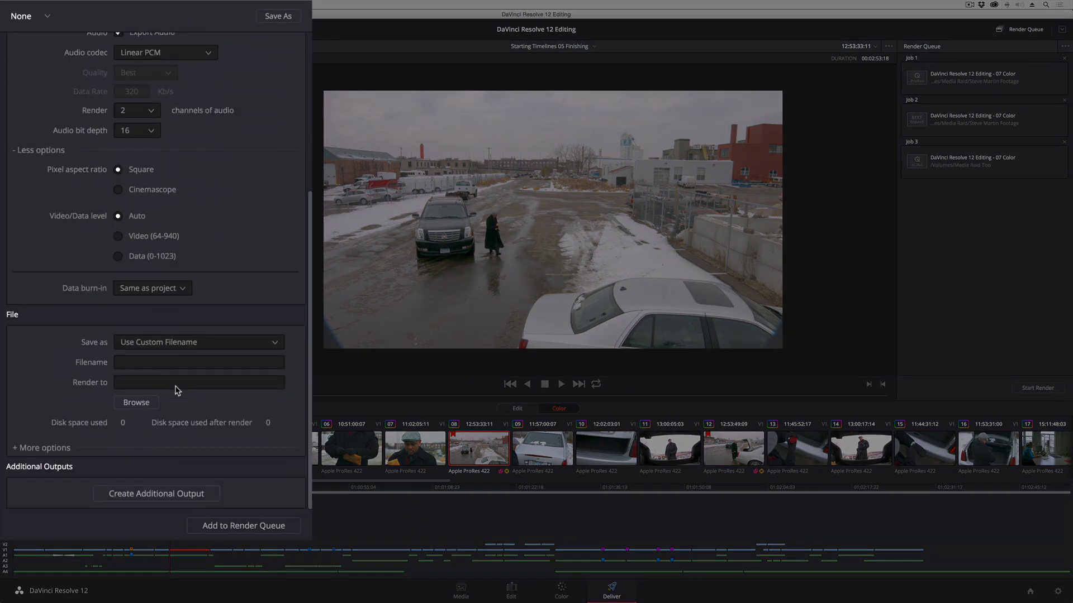
click(54, 447)
scroll(184, 397, down, 5)
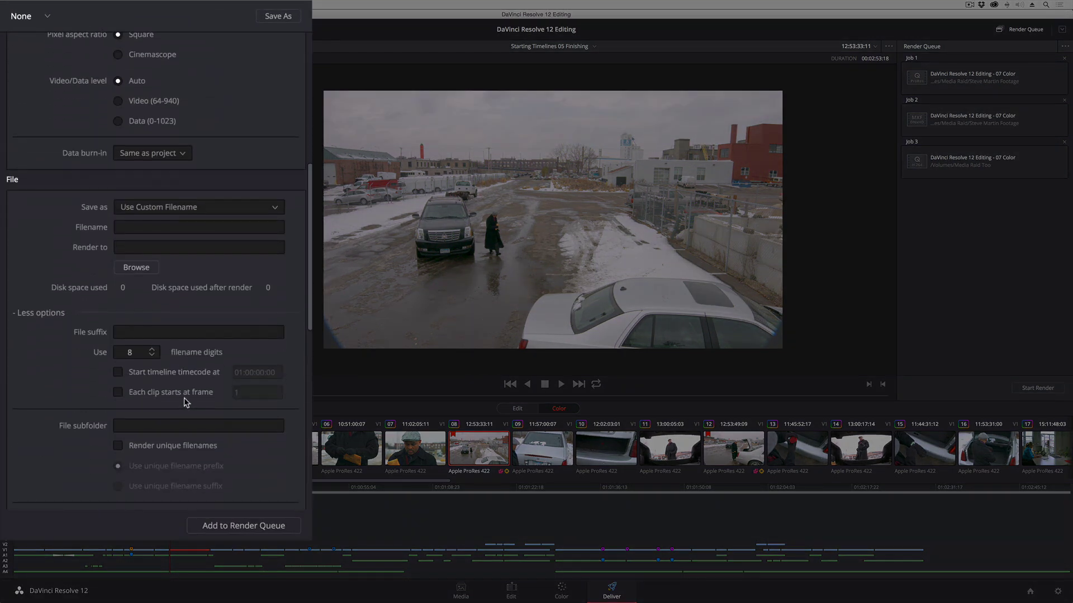
scroll(183, 397, down, 3)
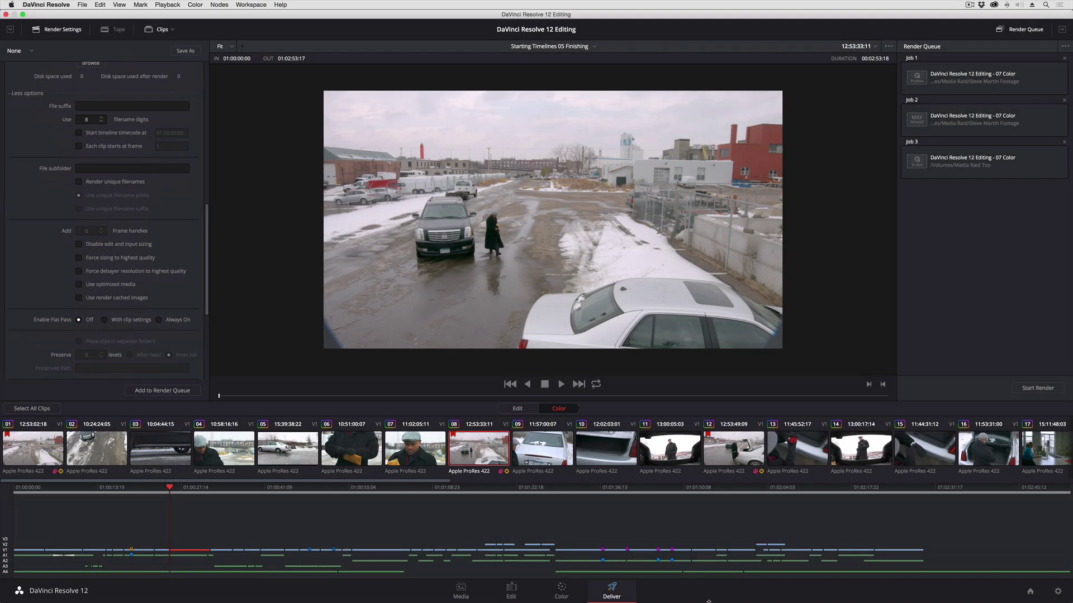
Step: Back on the Edit page, set Playback > Proxy Mode to Quarter Resolution
click(513, 593)
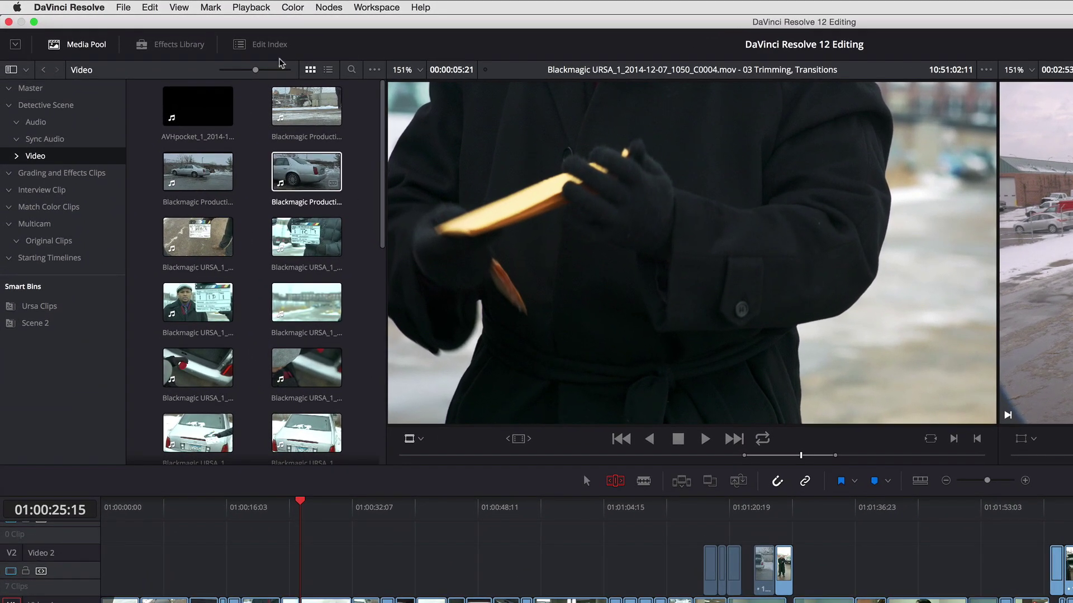
click(254, 7)
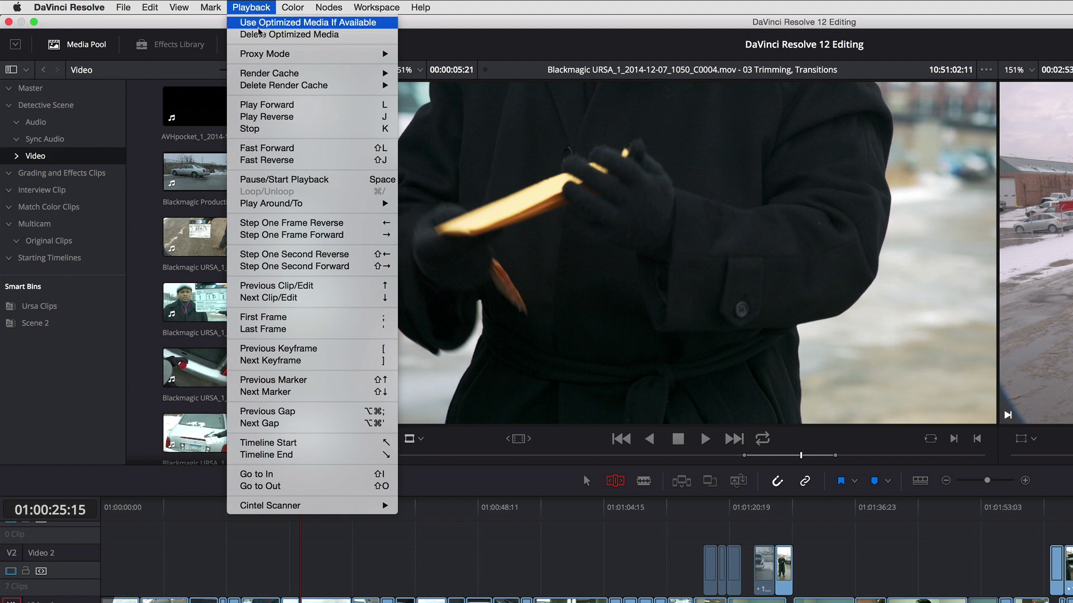
mouse_move(284, 54)
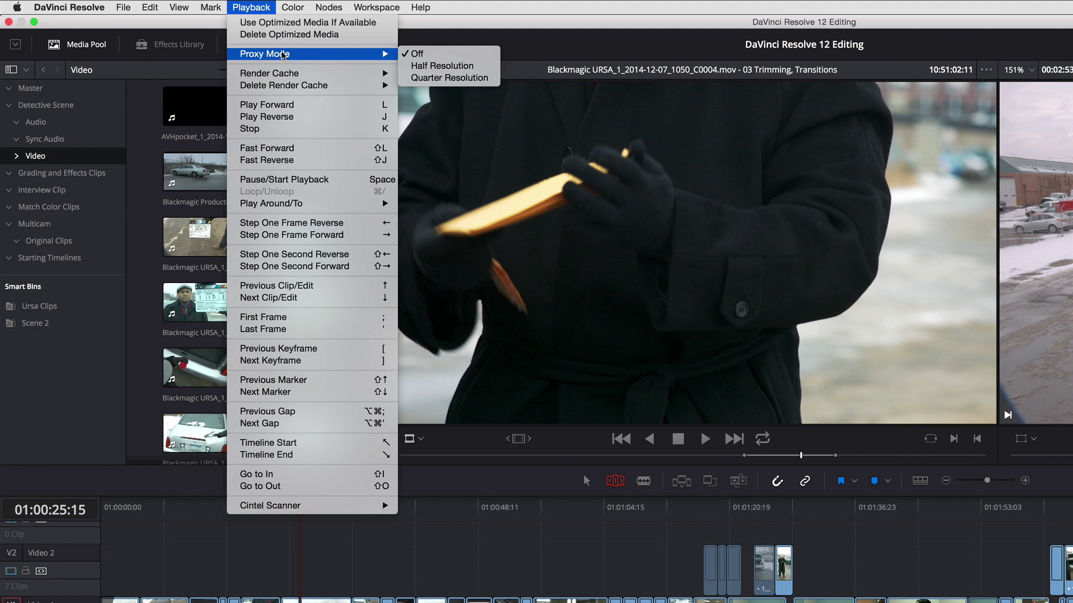
click(440, 78)
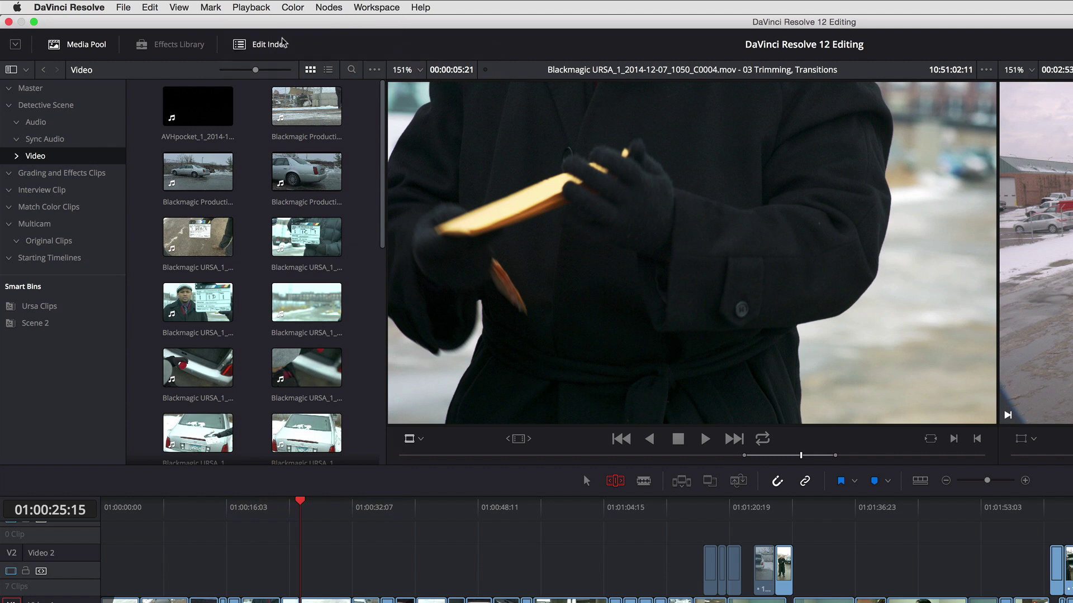
Step: Set Playback > Render Cache to Smart
click(255, 8)
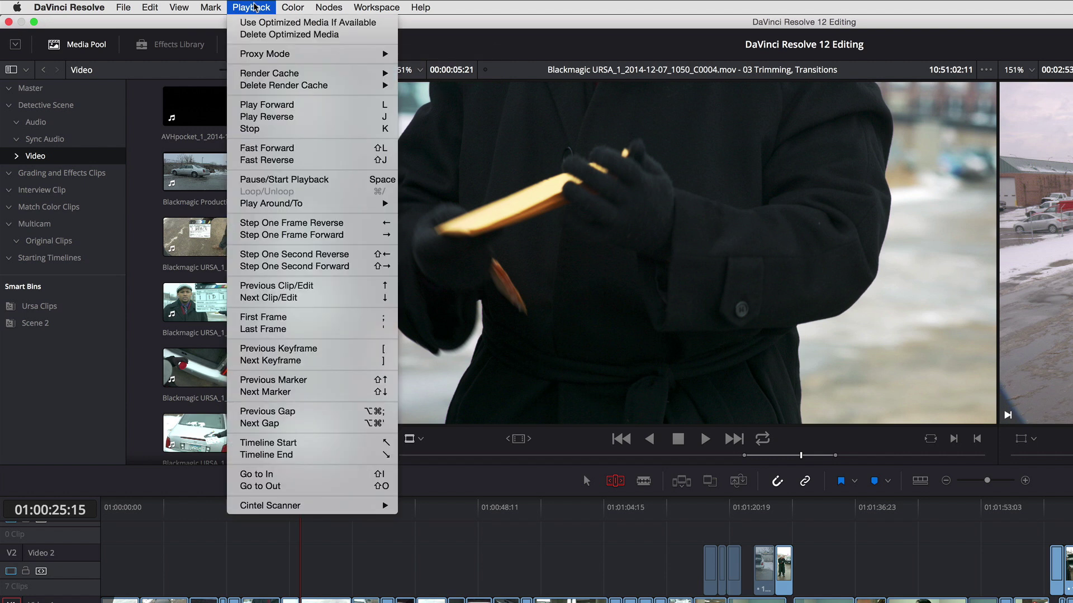
mouse_move(259, 73)
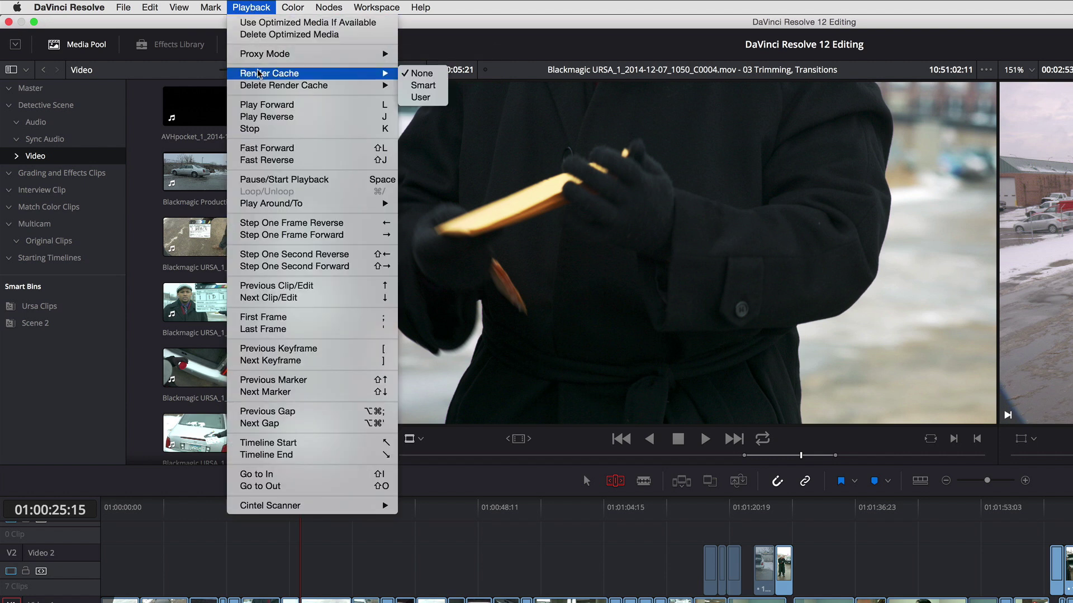
click(417, 88)
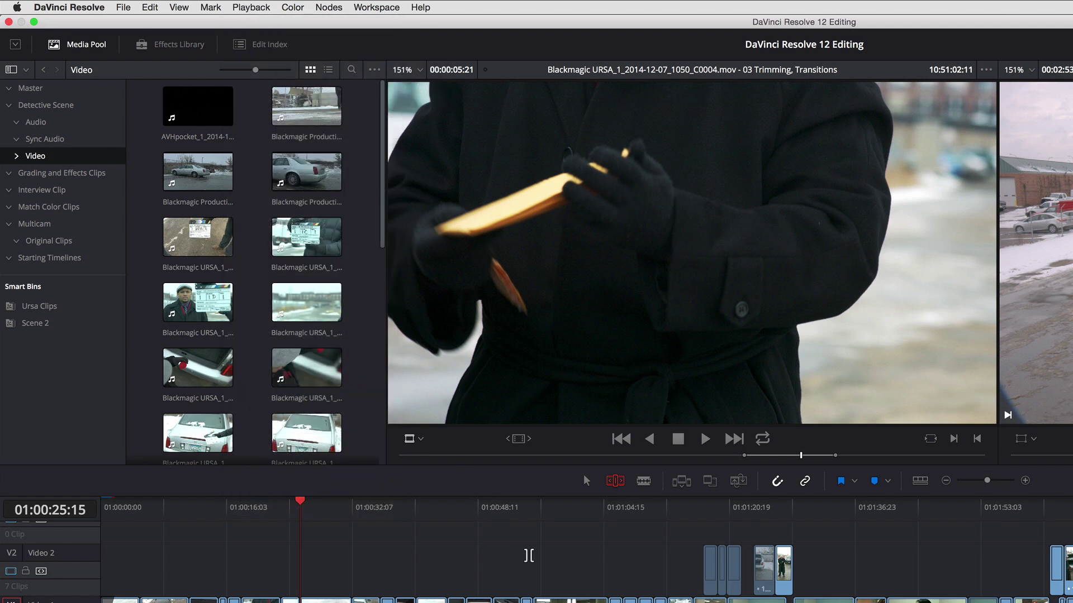